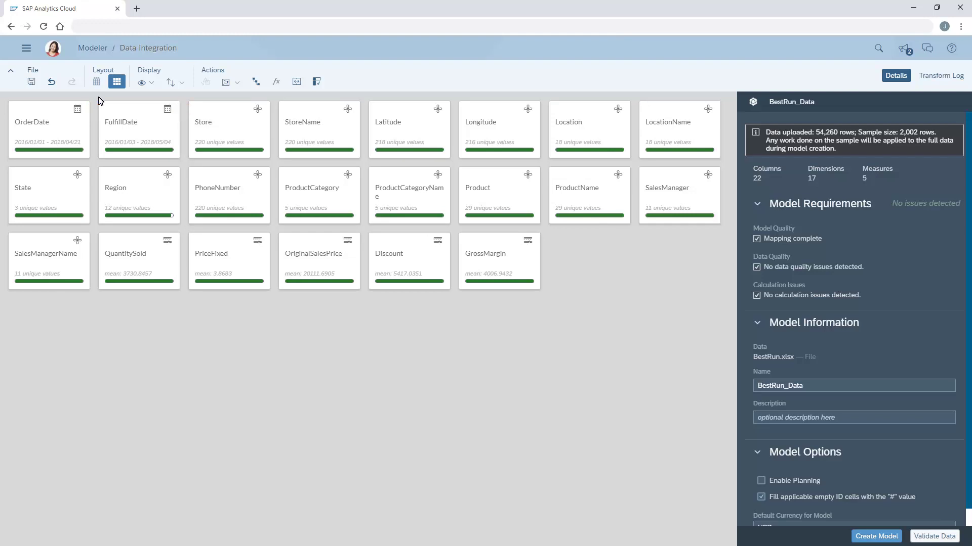
pyautogui.click(36, 132)
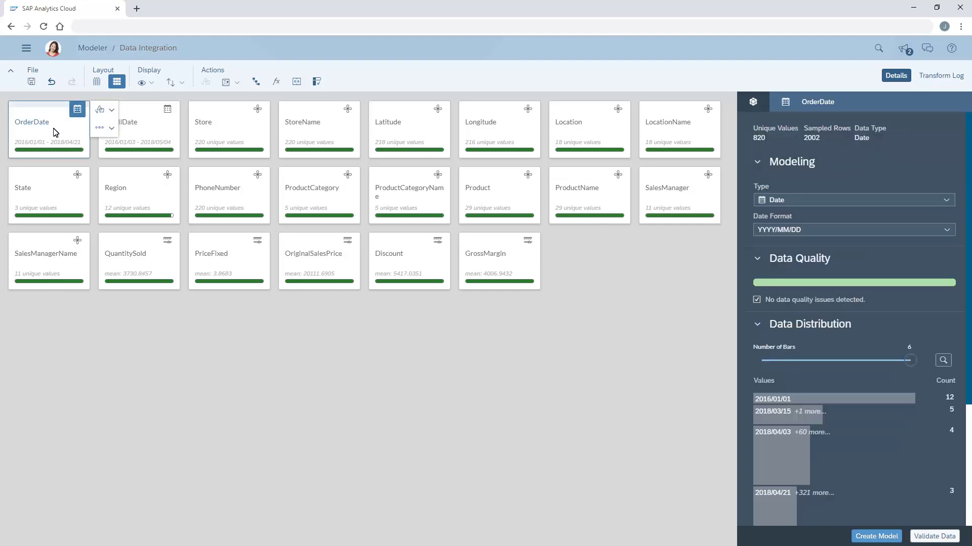
pyautogui.click(947, 201)
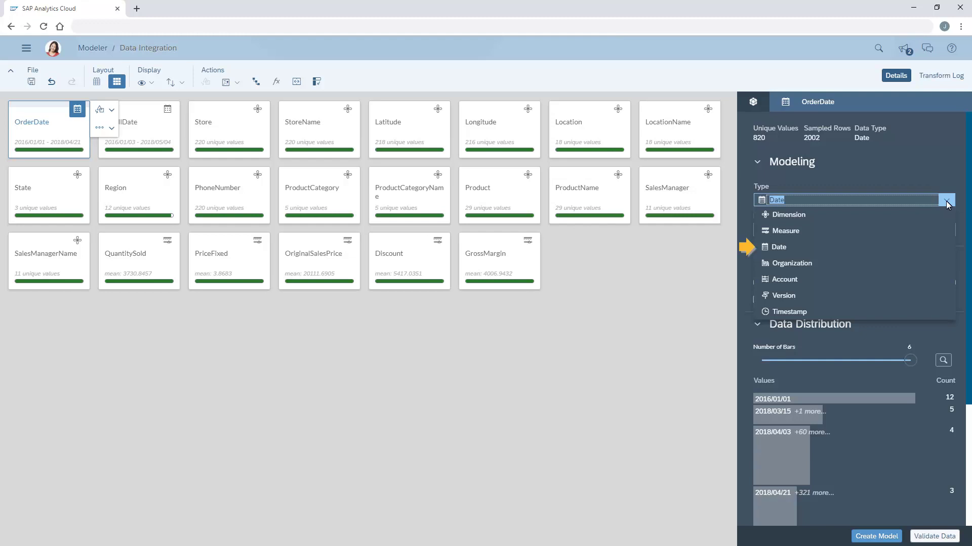
pyautogui.click(780, 247)
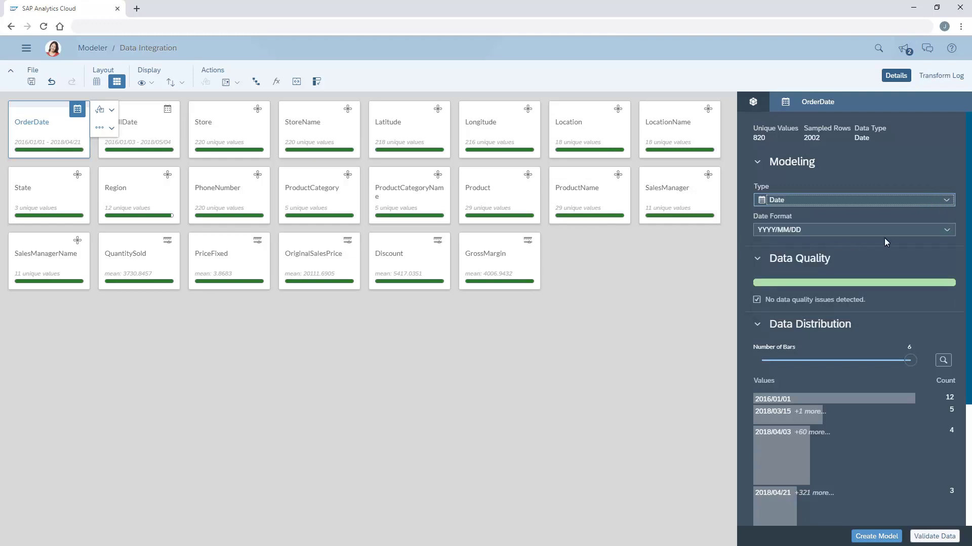
pyautogui.click(946, 229)
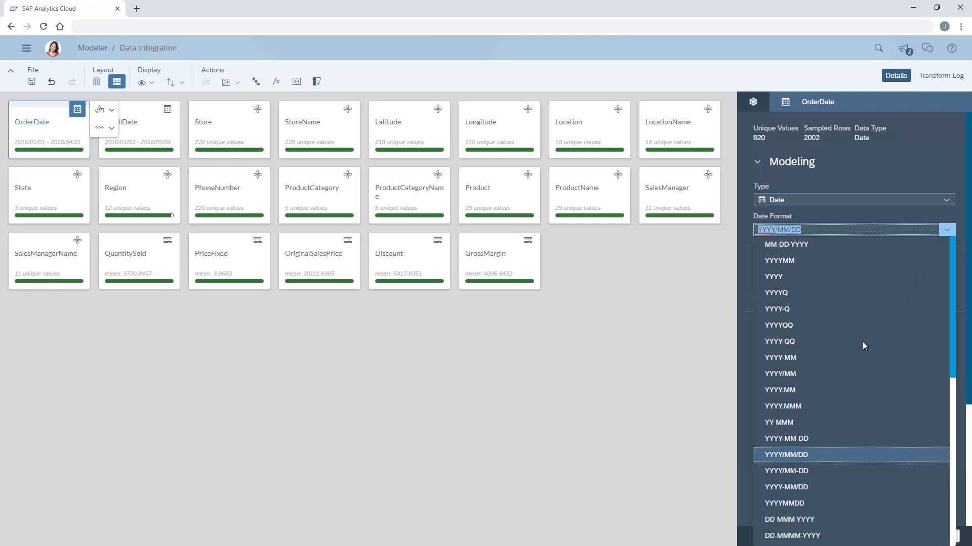
pyautogui.click(776, 458)
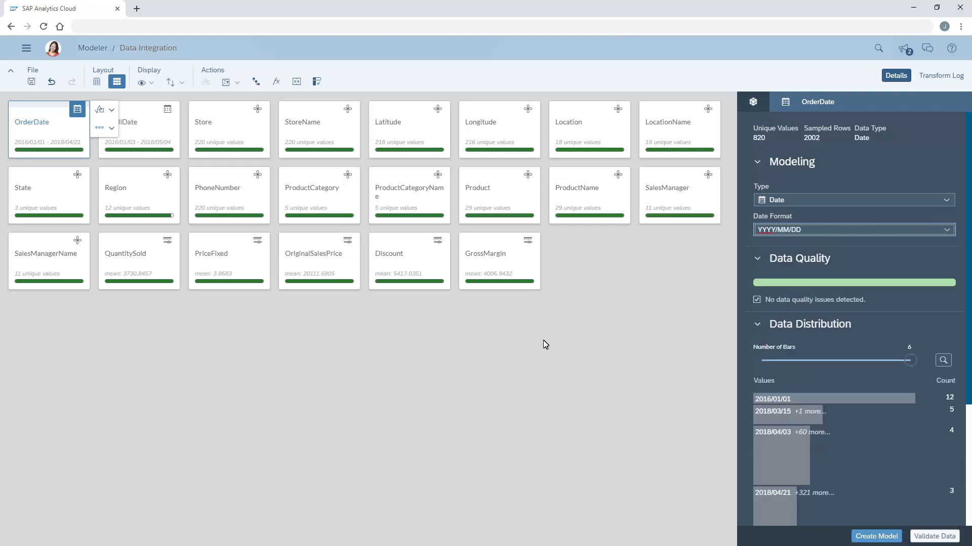
# - Check the FulfillDate column's details before creating the BestRun_Data model
pyautogui.click(125, 131)
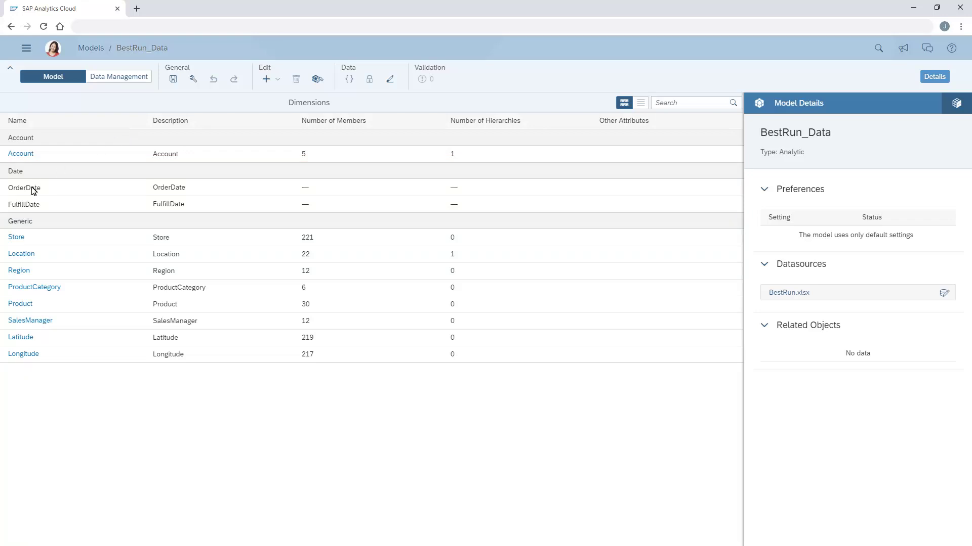
# - Apply fiscal year settings to the OrderDate dimension and open the Fiscal Time preferences
pyautogui.click(26, 190)
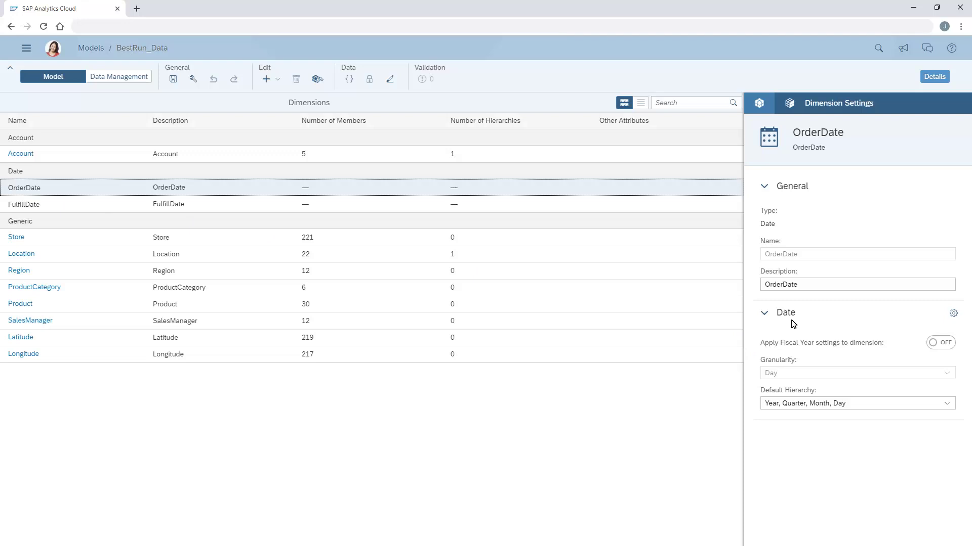
pyautogui.click(934, 347)
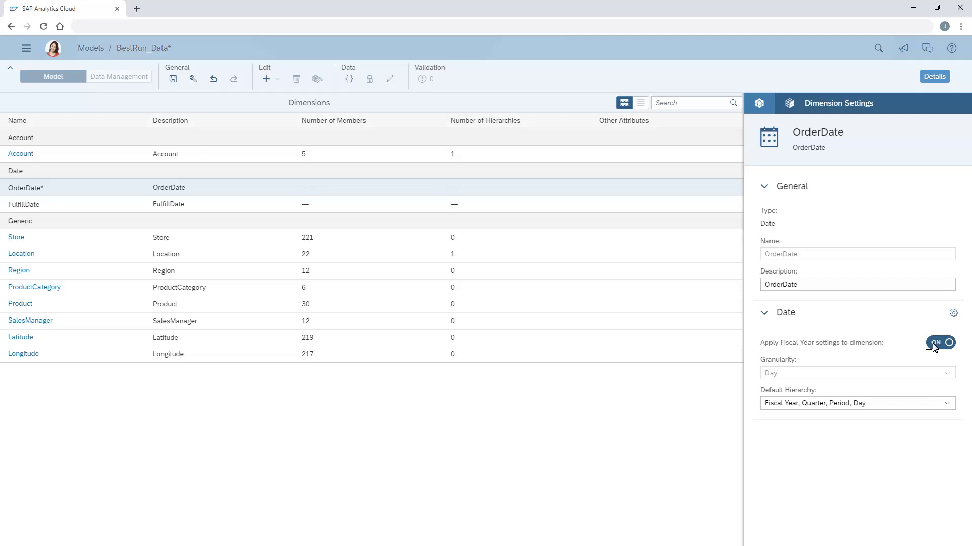
pyautogui.click(955, 314)
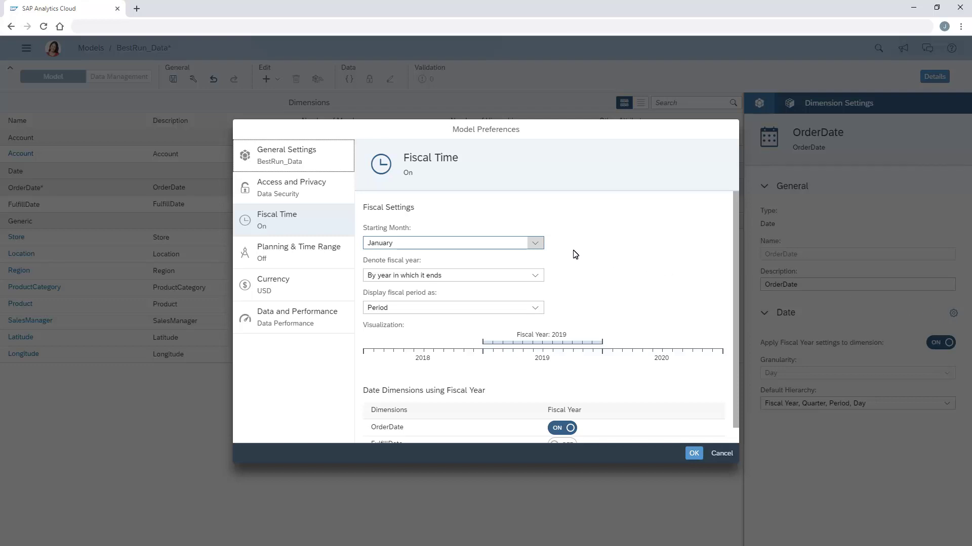
# - Confirm fiscal time: January start, years named by ending year, periods shown as Period
pyautogui.click(537, 244)
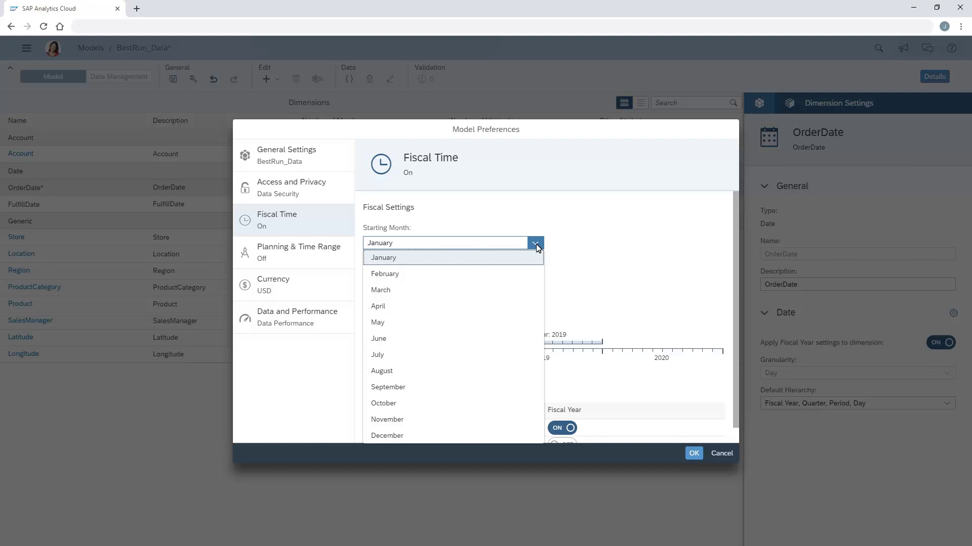
pyautogui.click(388, 264)
pyautogui.click(536, 276)
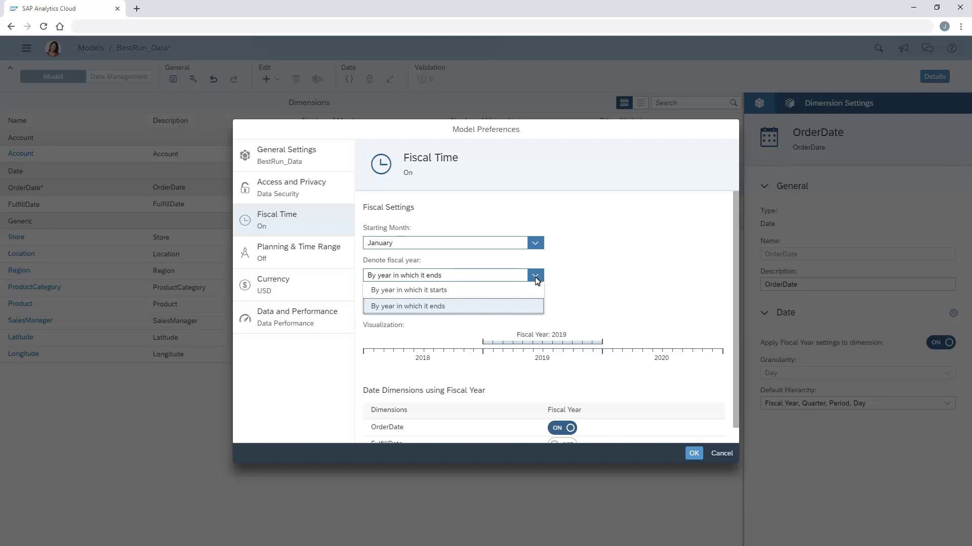
pyautogui.click(410, 313)
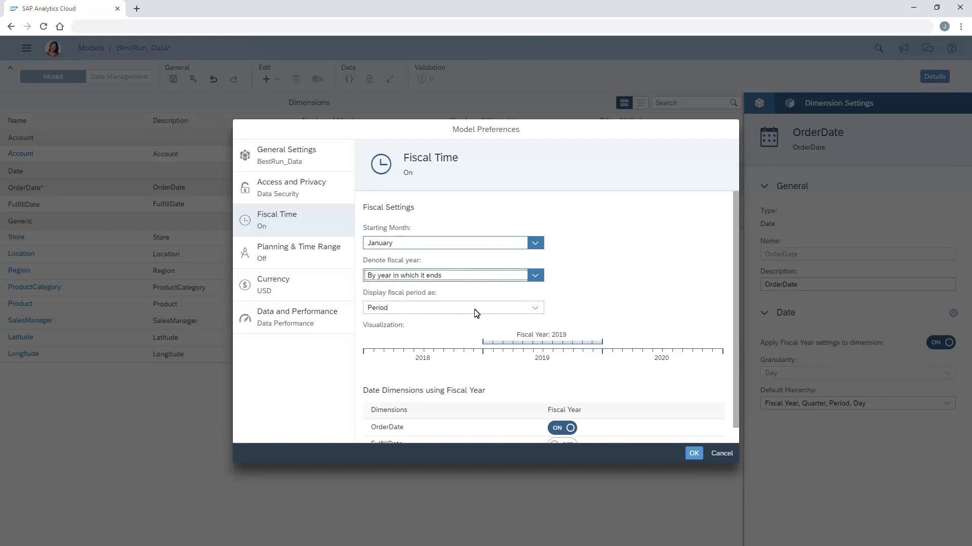
pyautogui.click(535, 311)
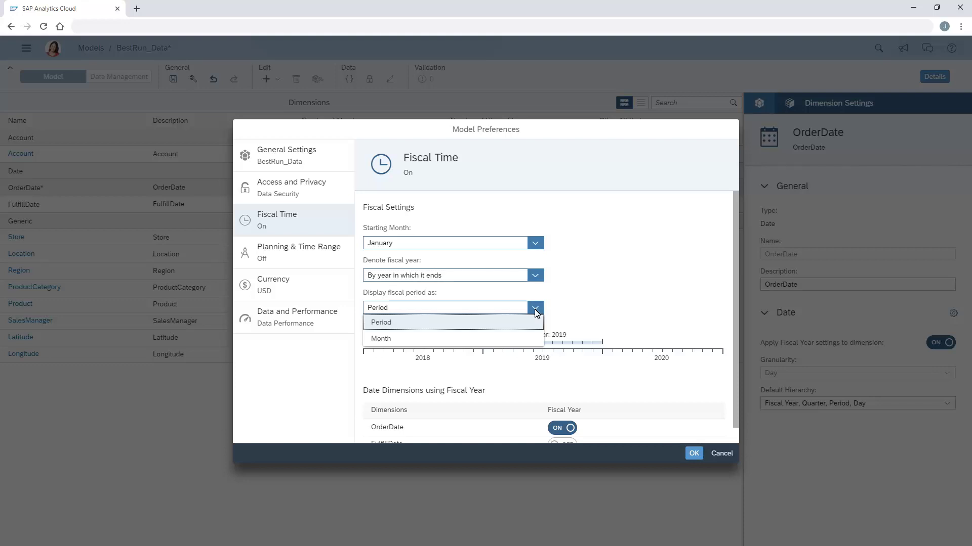
pyautogui.click(384, 322)
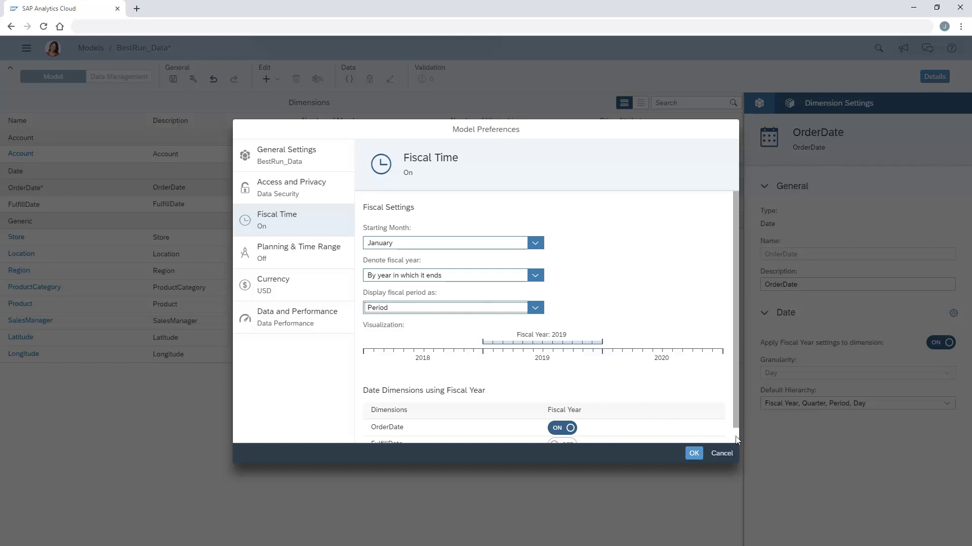
pyautogui.scroll(-1, 736, 438)
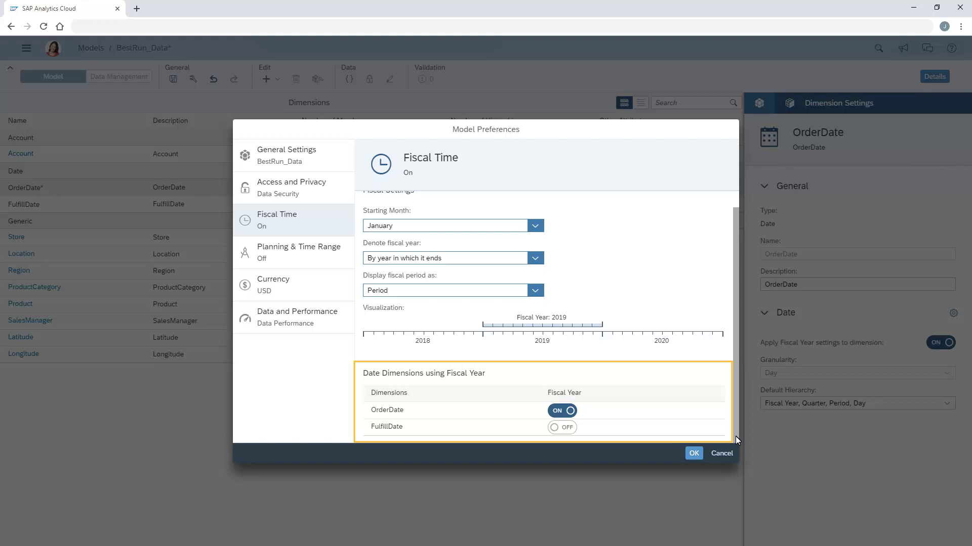
pyautogui.click(694, 453)
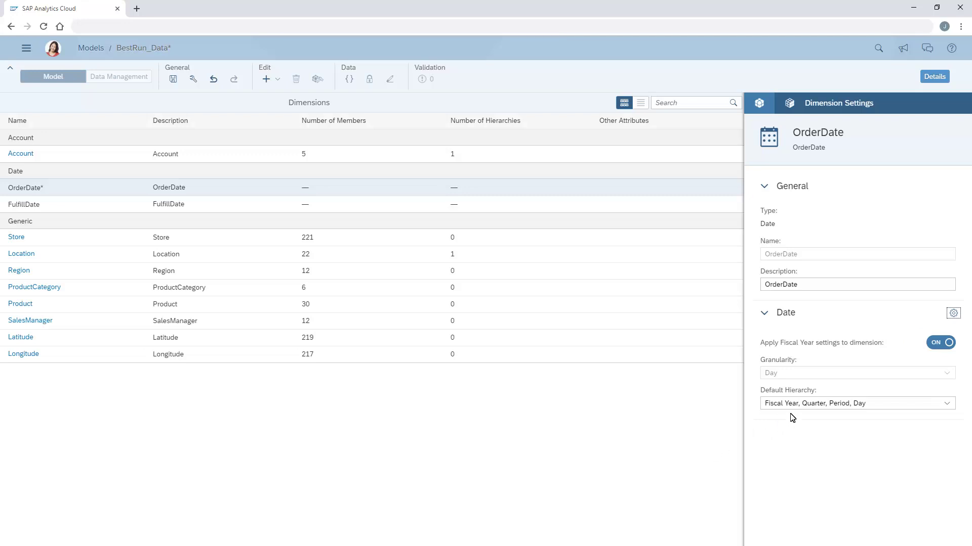
# - Switch off OrderDate's fiscal year and keep the Year, Quarter, Month, Day default hierarchy
pyautogui.click(949, 345)
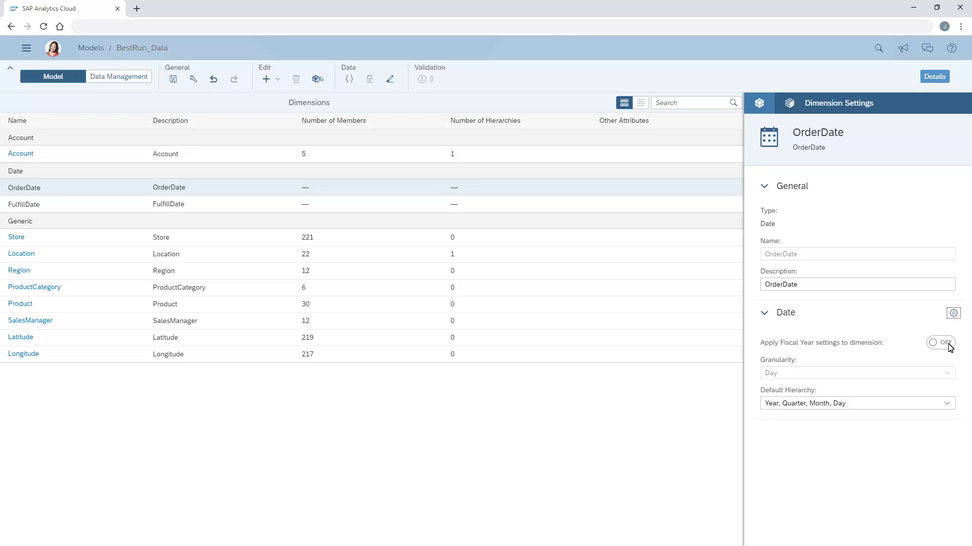
pyautogui.click(947, 404)
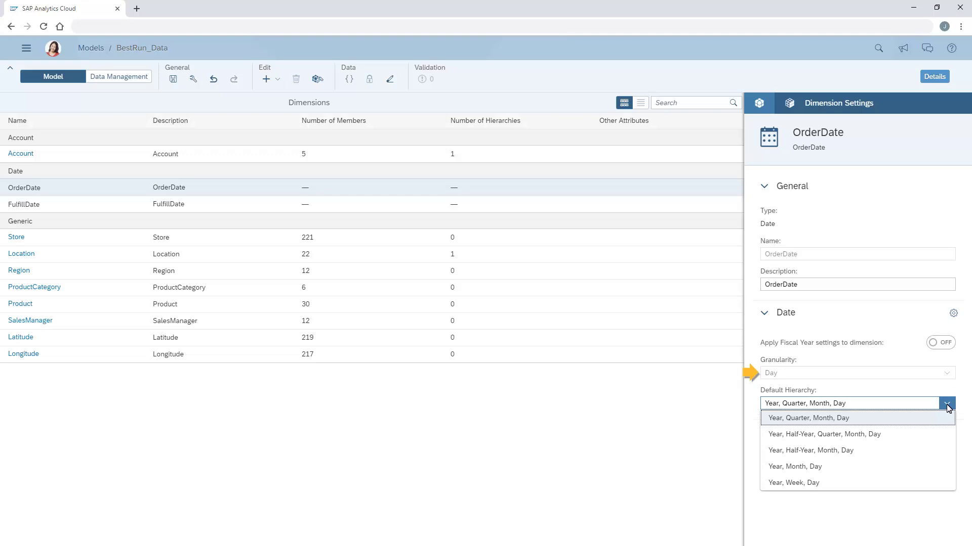
pyautogui.click(778, 420)
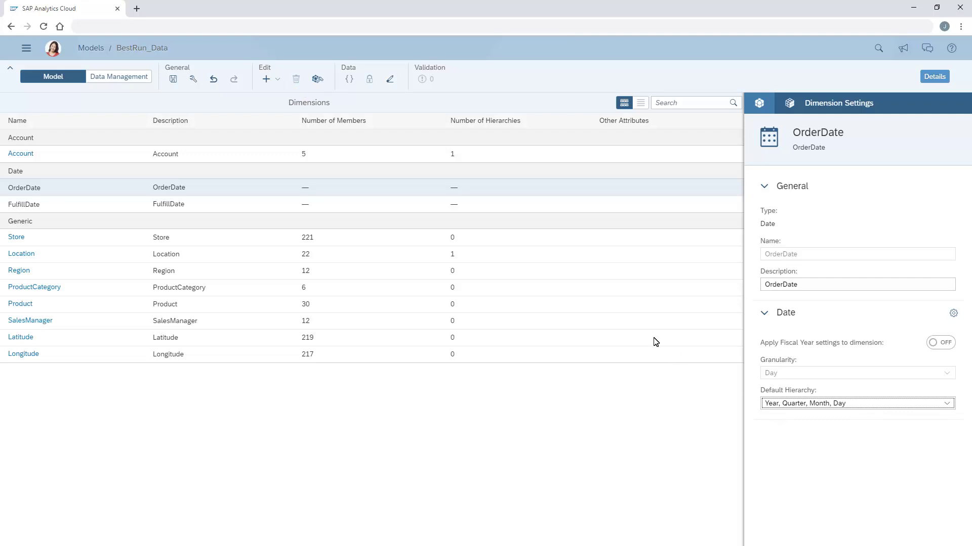
# - Add a new dimension named NewDate and list its dimension type options
pyautogui.click(278, 81)
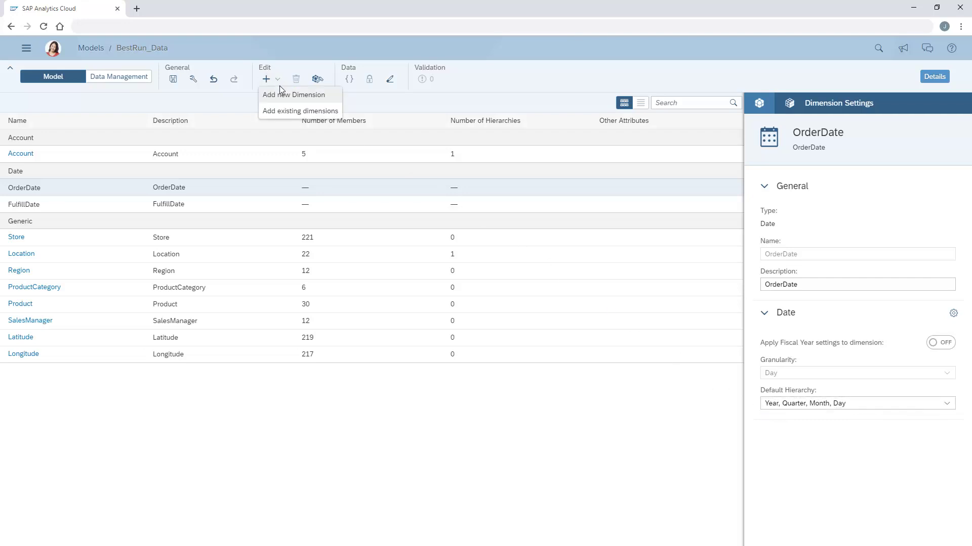
pyautogui.click(287, 97)
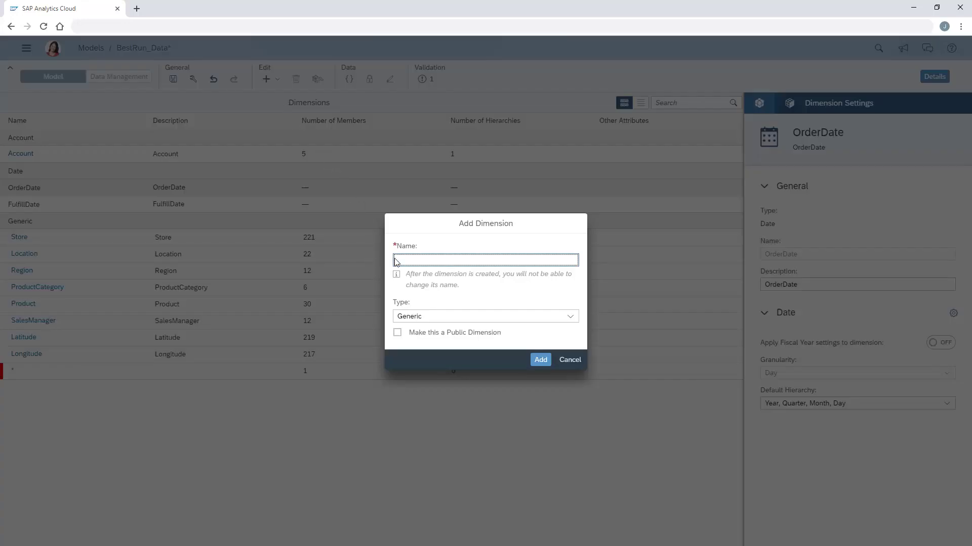
pyautogui.write('NewDate')
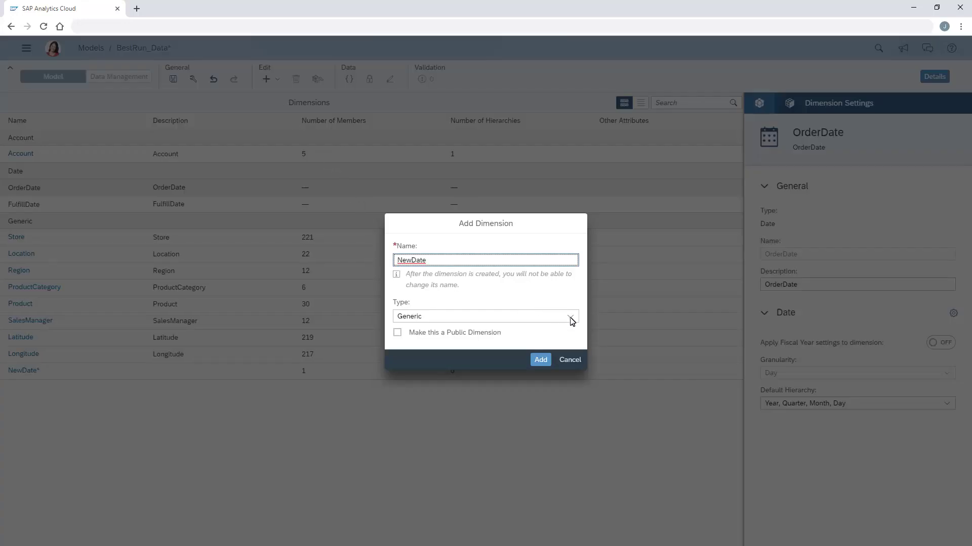
pyautogui.click(570, 316)
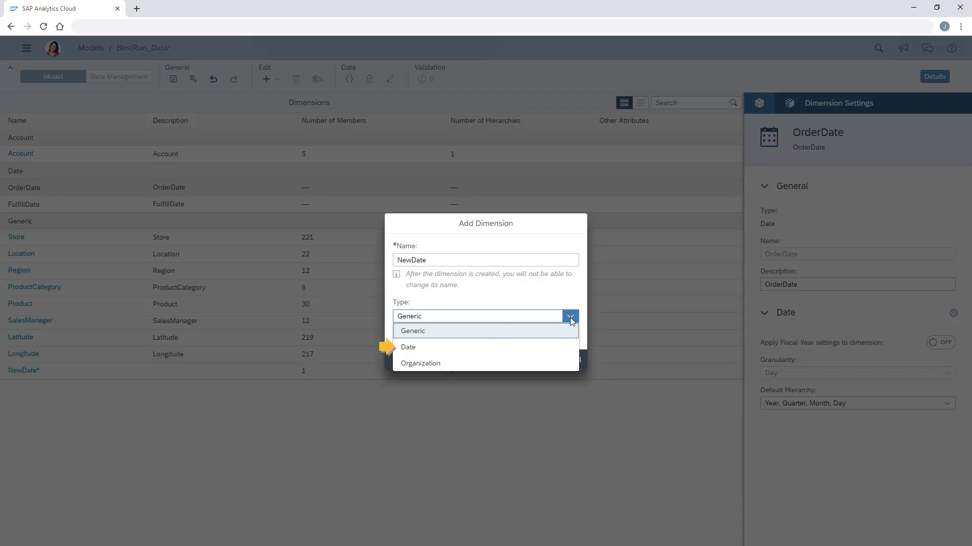